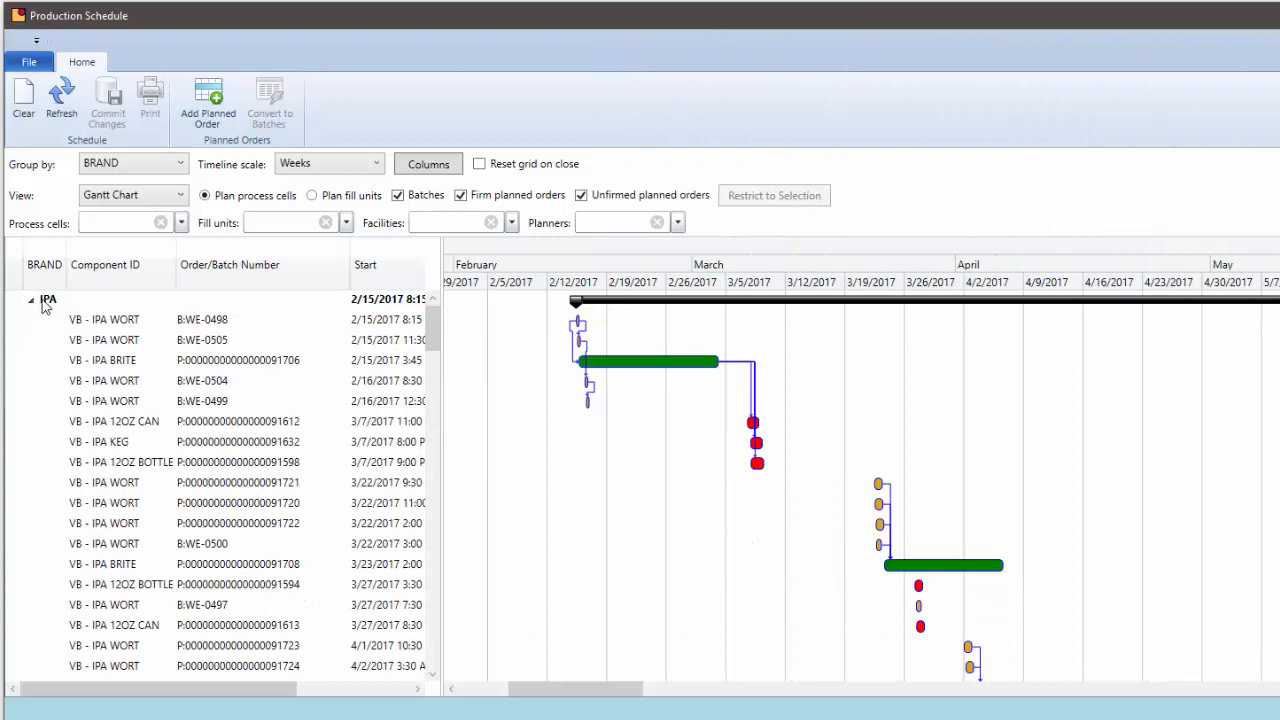
Collapse the IPA and STOUT brand groups in the schedule and re-expand the IPA group
click(46, 302)
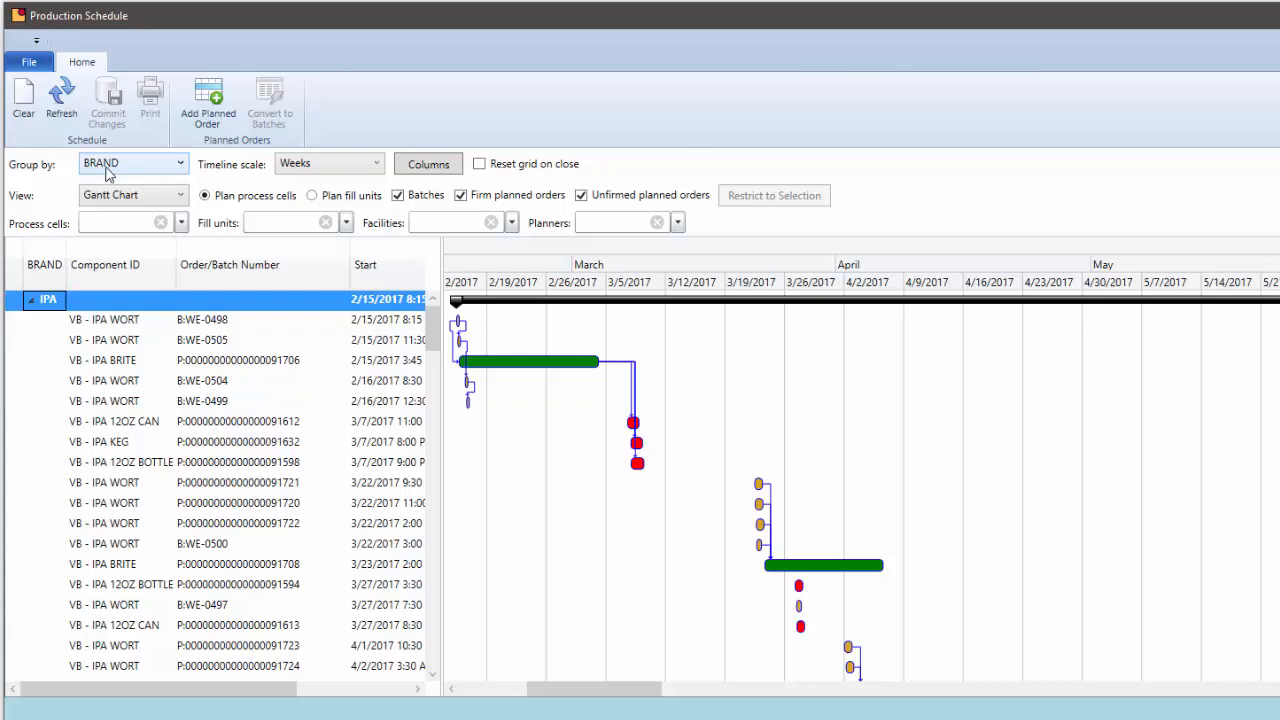
click(30, 304)
click(34, 322)
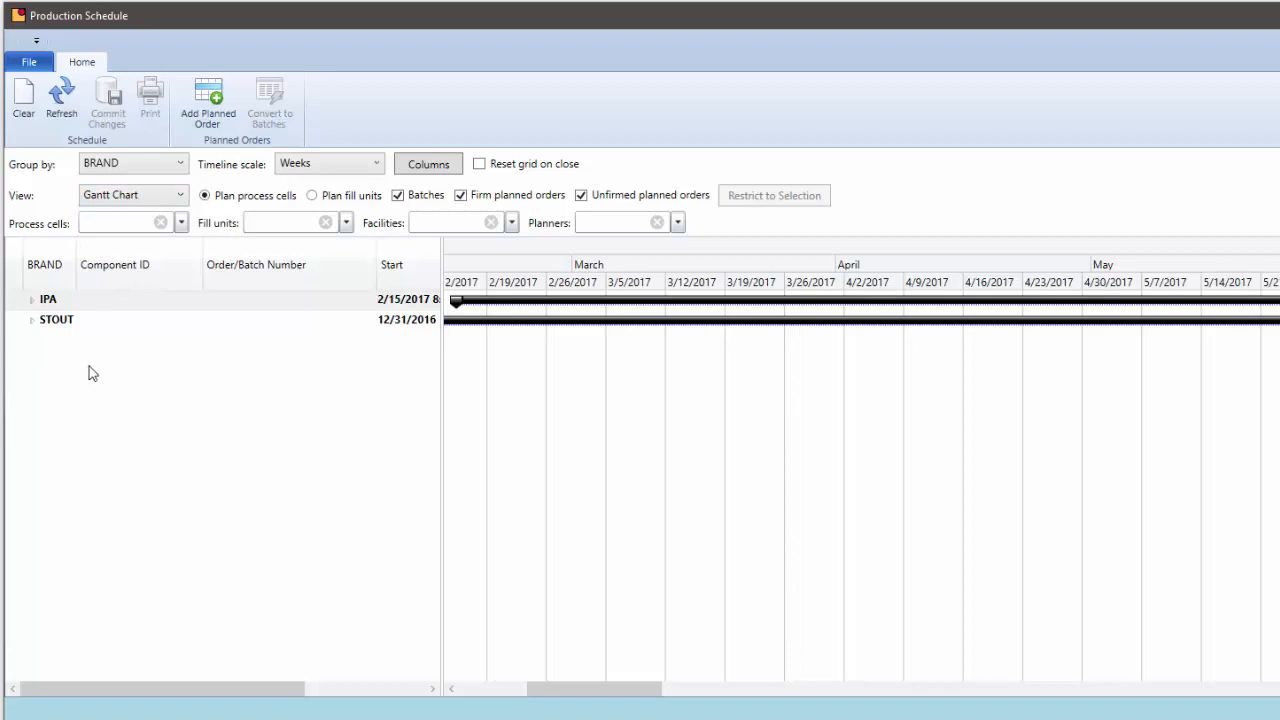
click(32, 302)
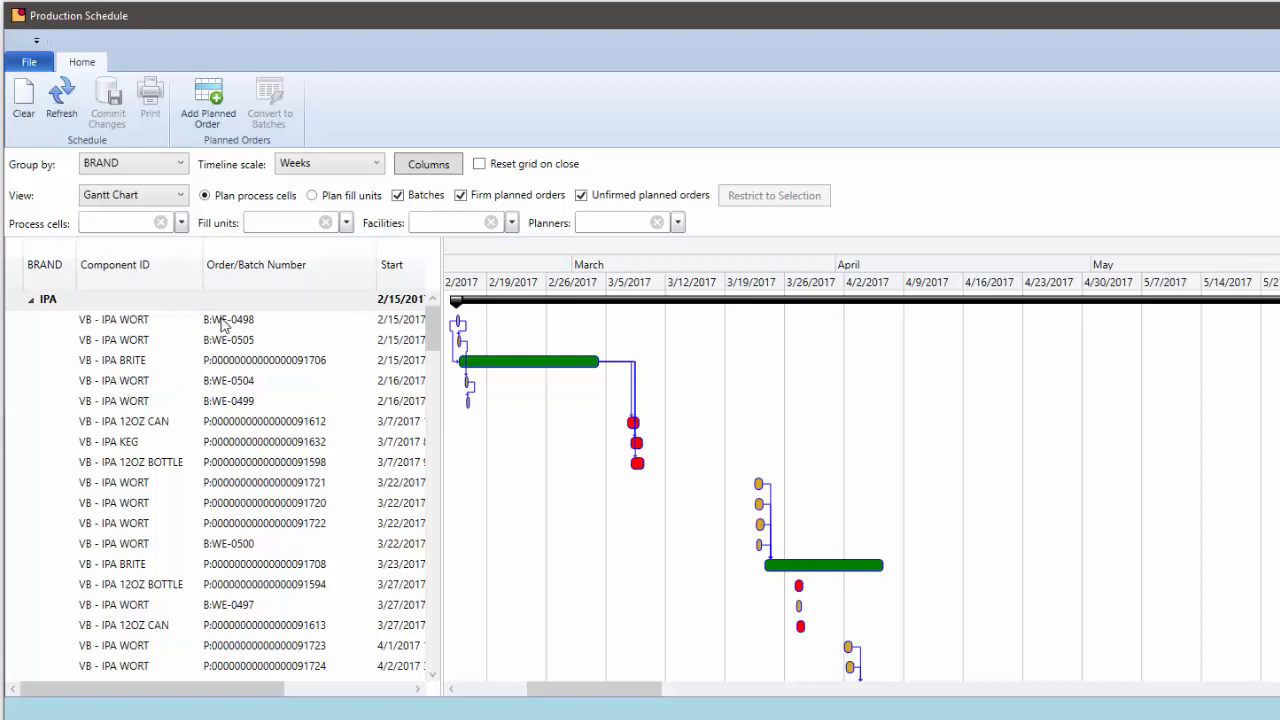
Open batch WE-0498 from the IPA group and open its end item VB - IPA WORT in Component Entry
click(115, 321)
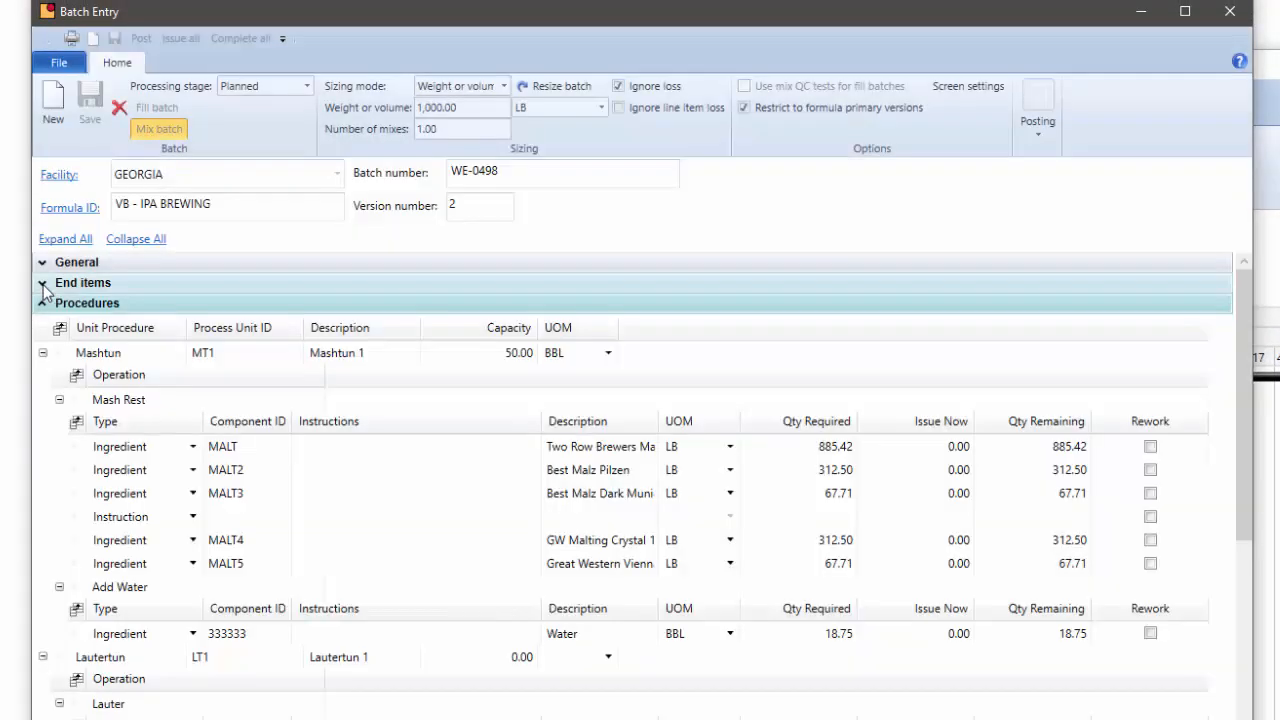
click(43, 283)
click(122, 335)
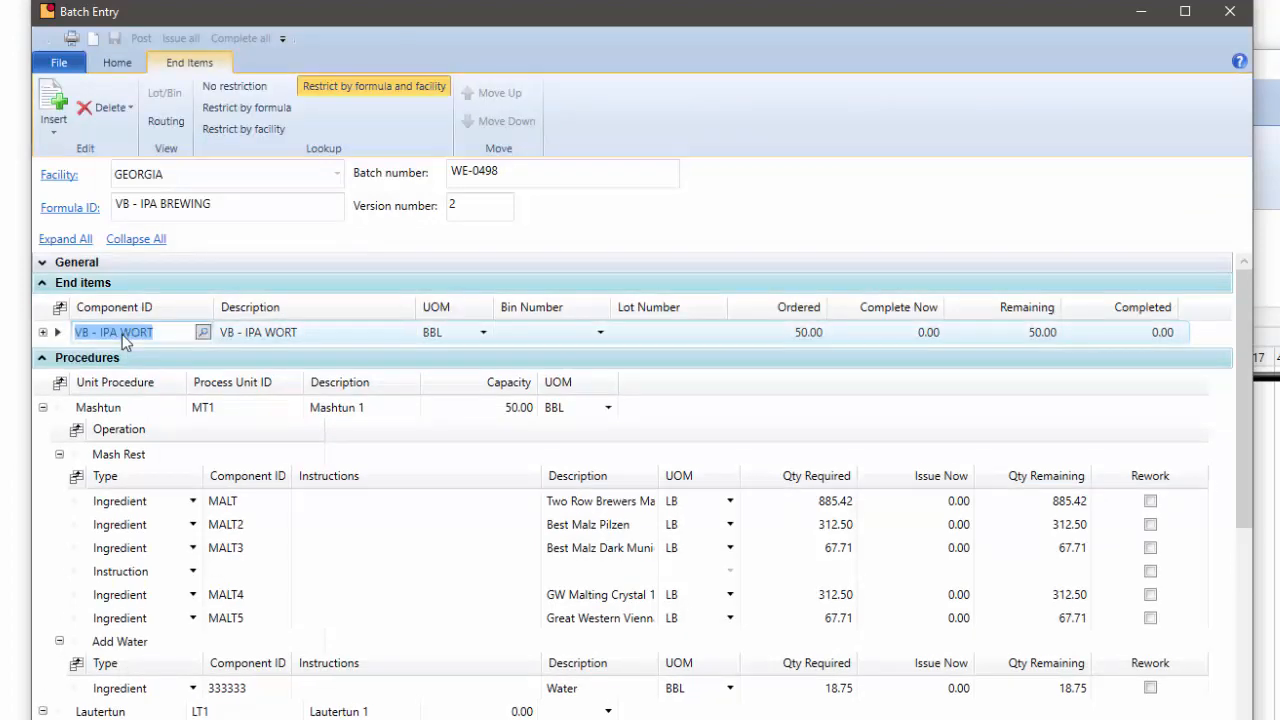
double_click(122, 334)
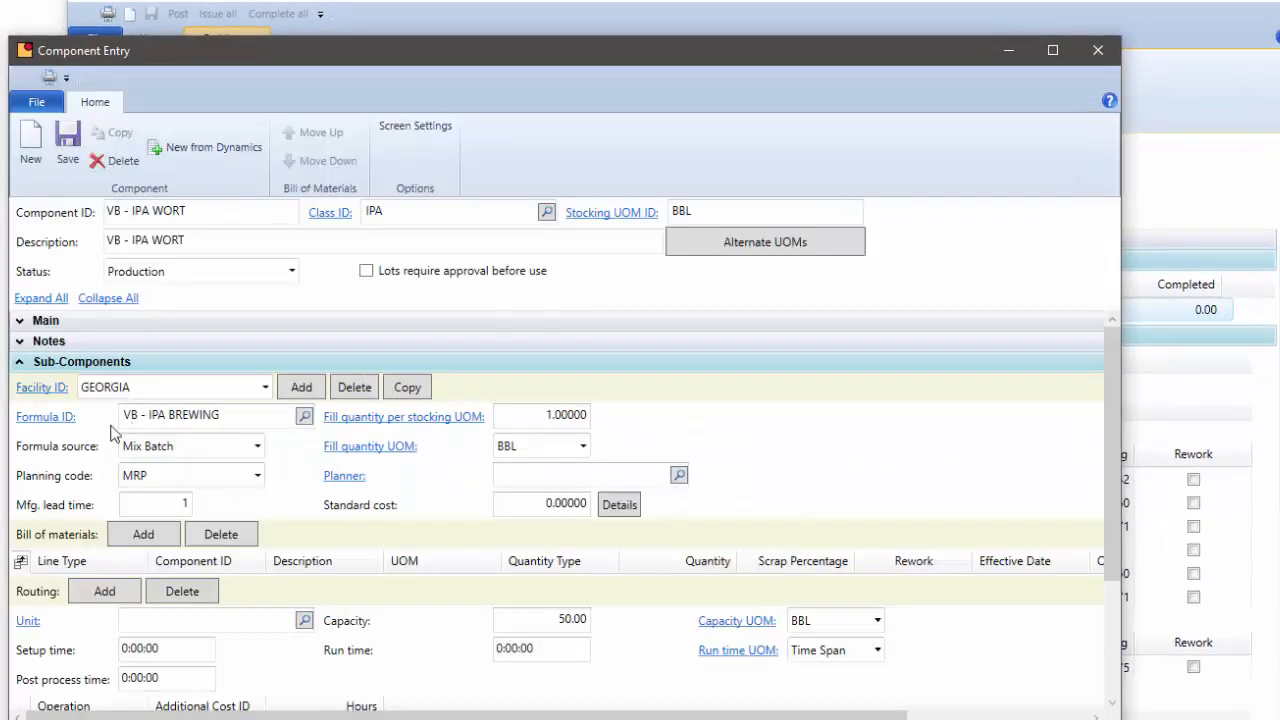
Review the BRAND attribute of the VB - IPA WORT component and its selectable values, and close Component Entry unchanged
click(20, 362)
click(21, 403)
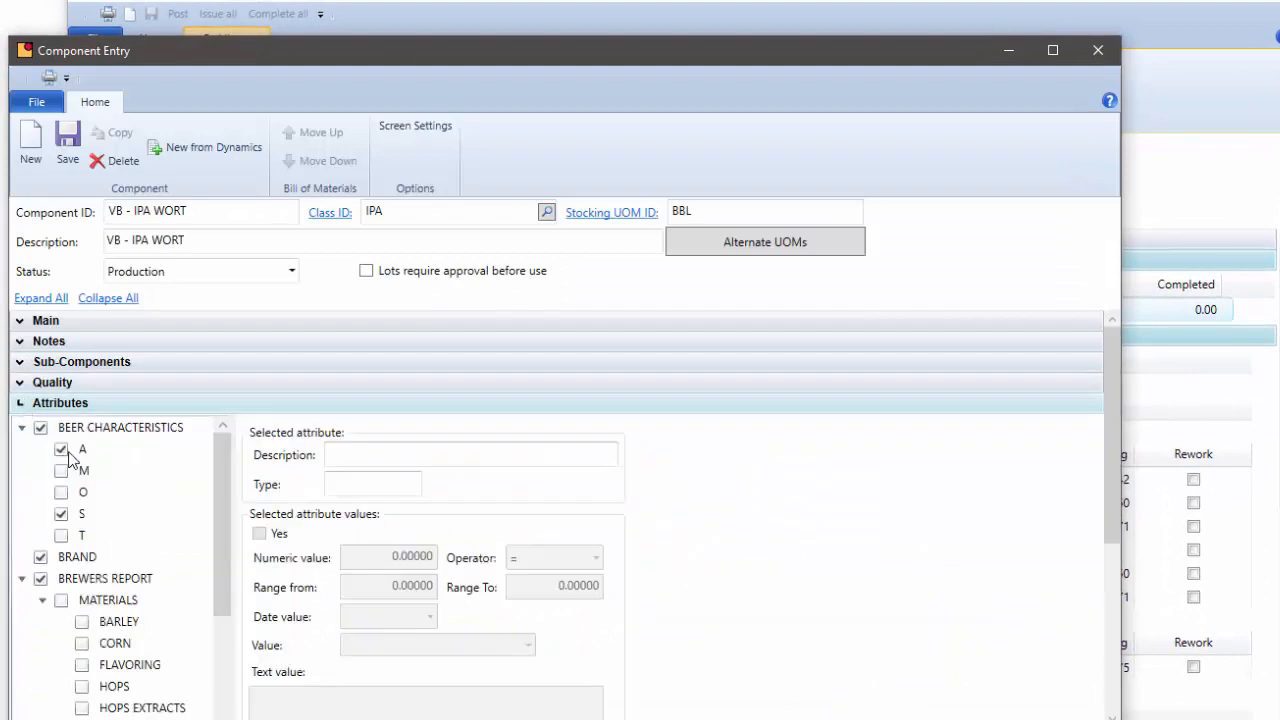
scroll(222, 489, down, 5)
scroll(222, 480, up, 4)
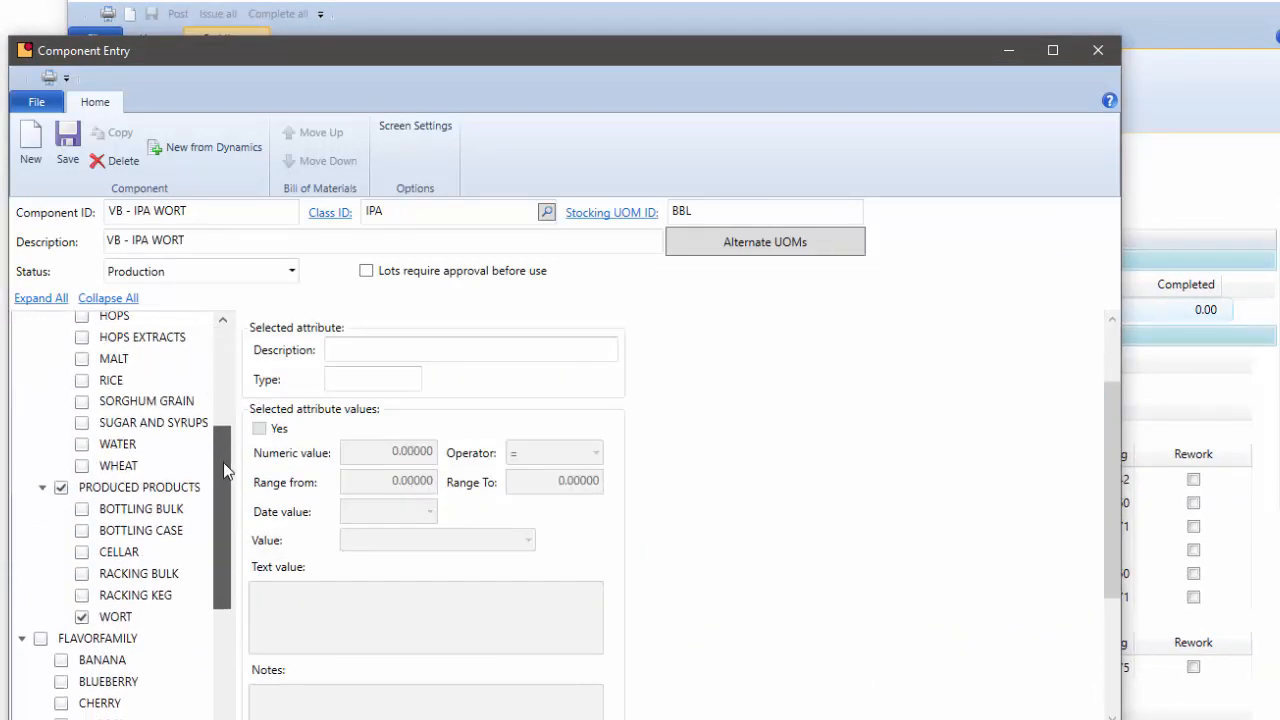
click(77, 361)
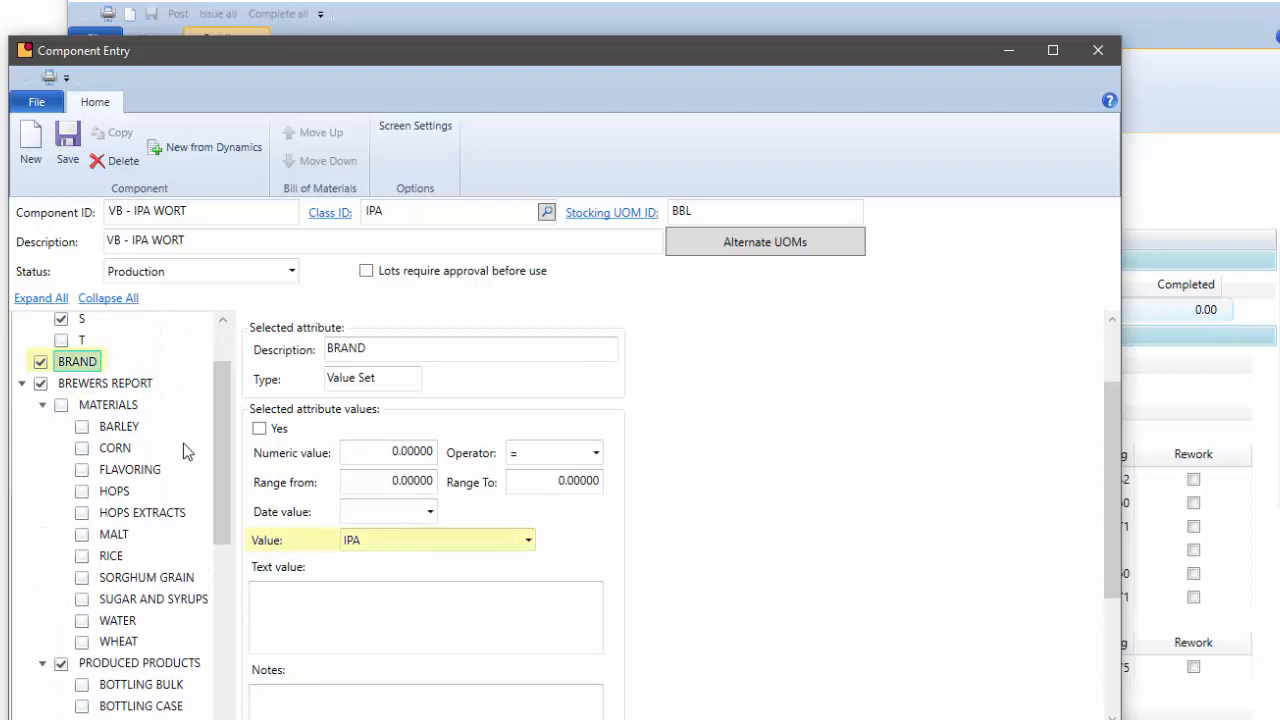
click(423, 545)
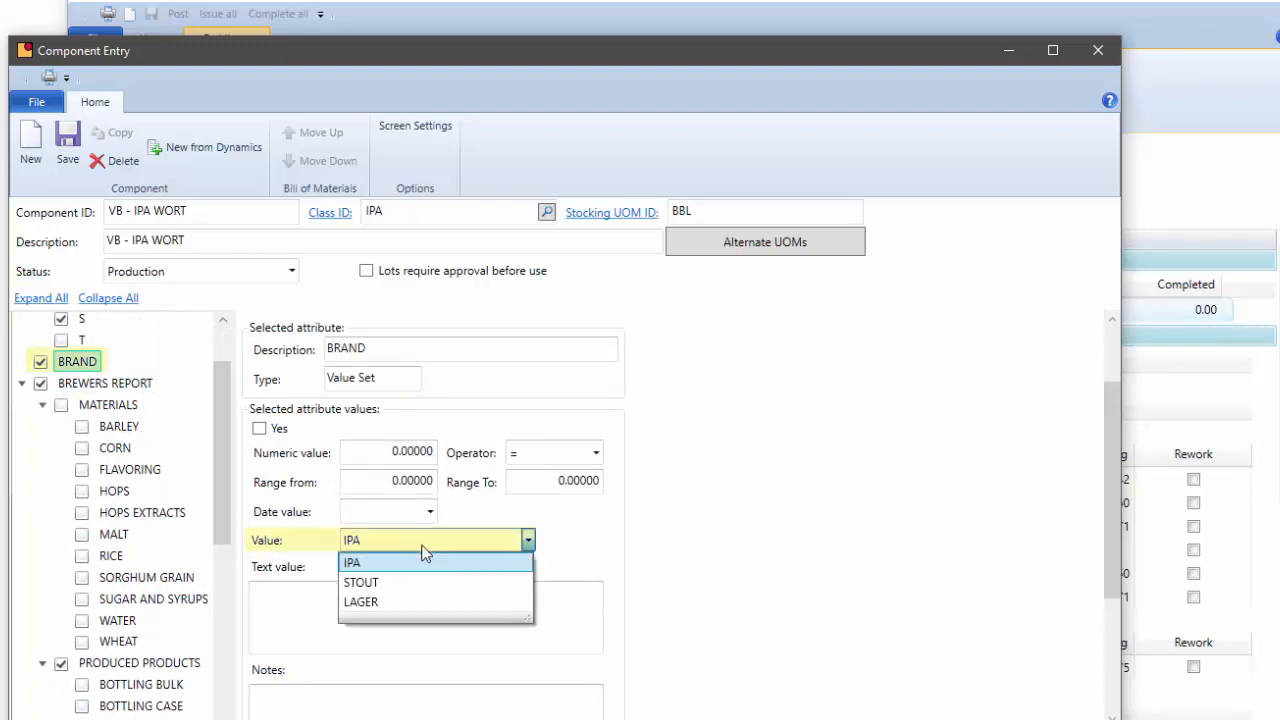
click(423, 553)
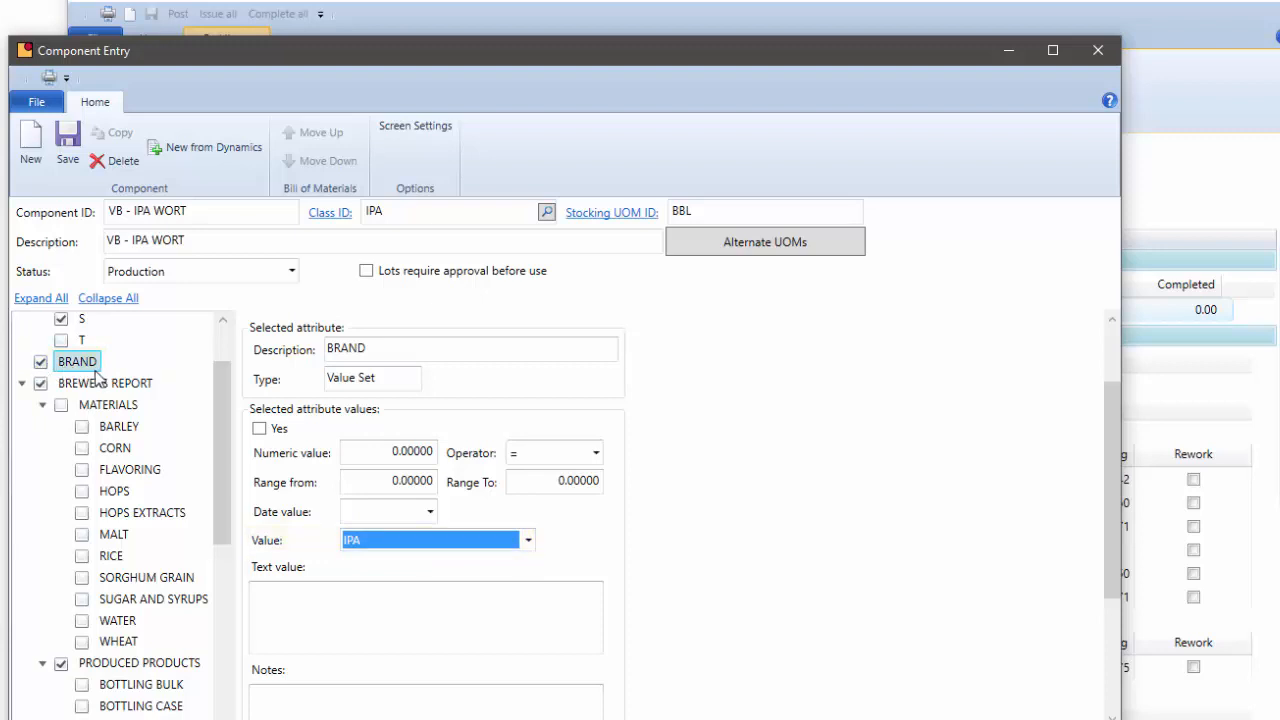
click(1097, 50)
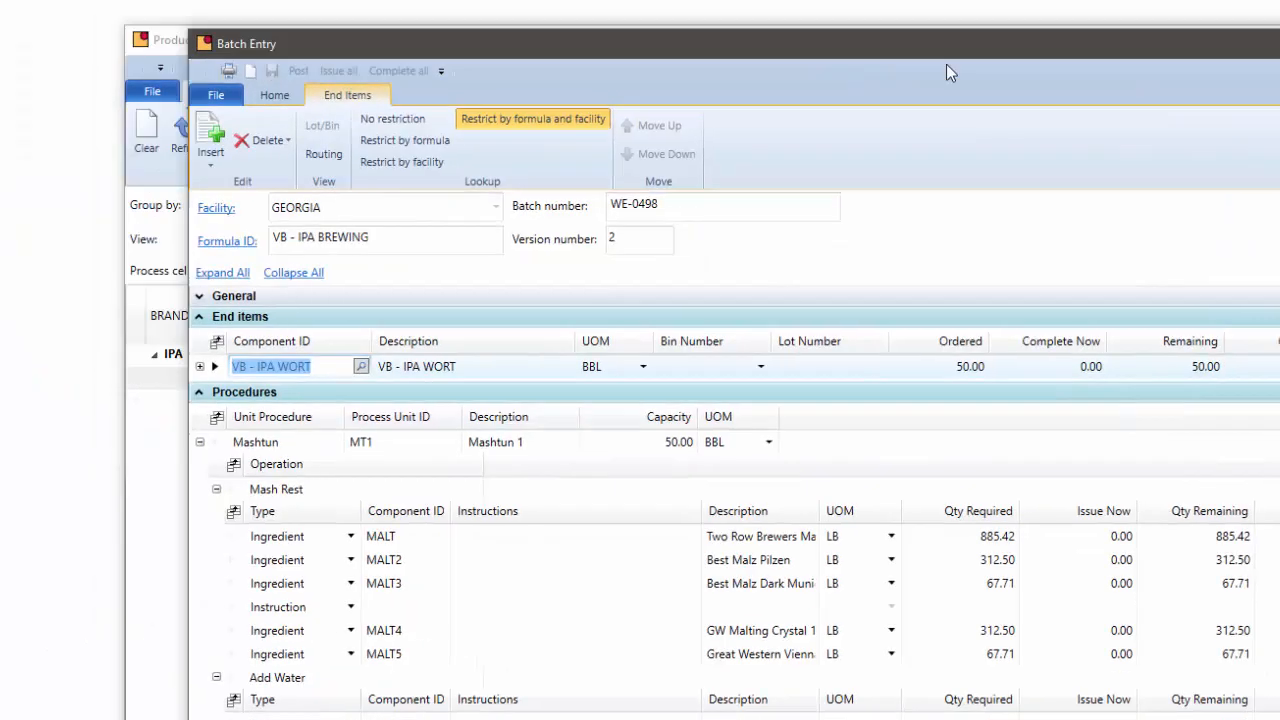
Open Production Planning Setup, review the attributes selectable as the planning attribute, and close the setup without changing anything
drag(900, 50, 983, 78)
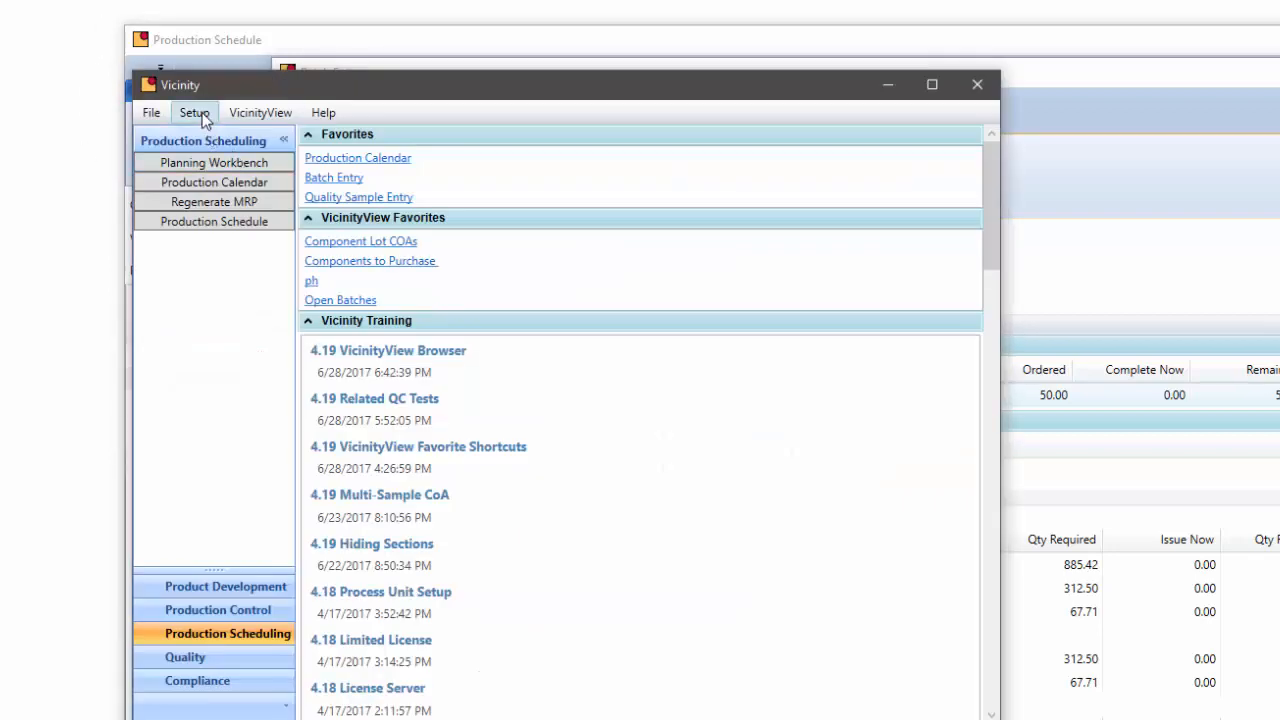
click(194, 113)
mouse_move(175, 182)
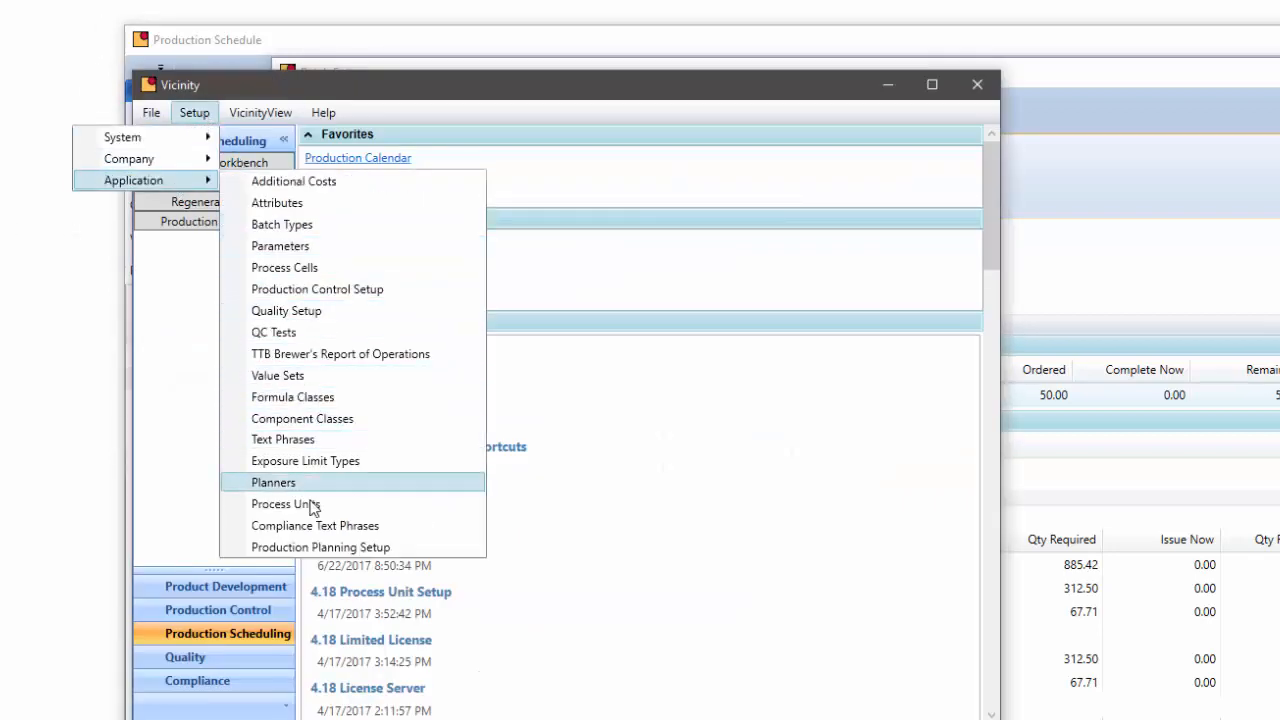
click(320, 547)
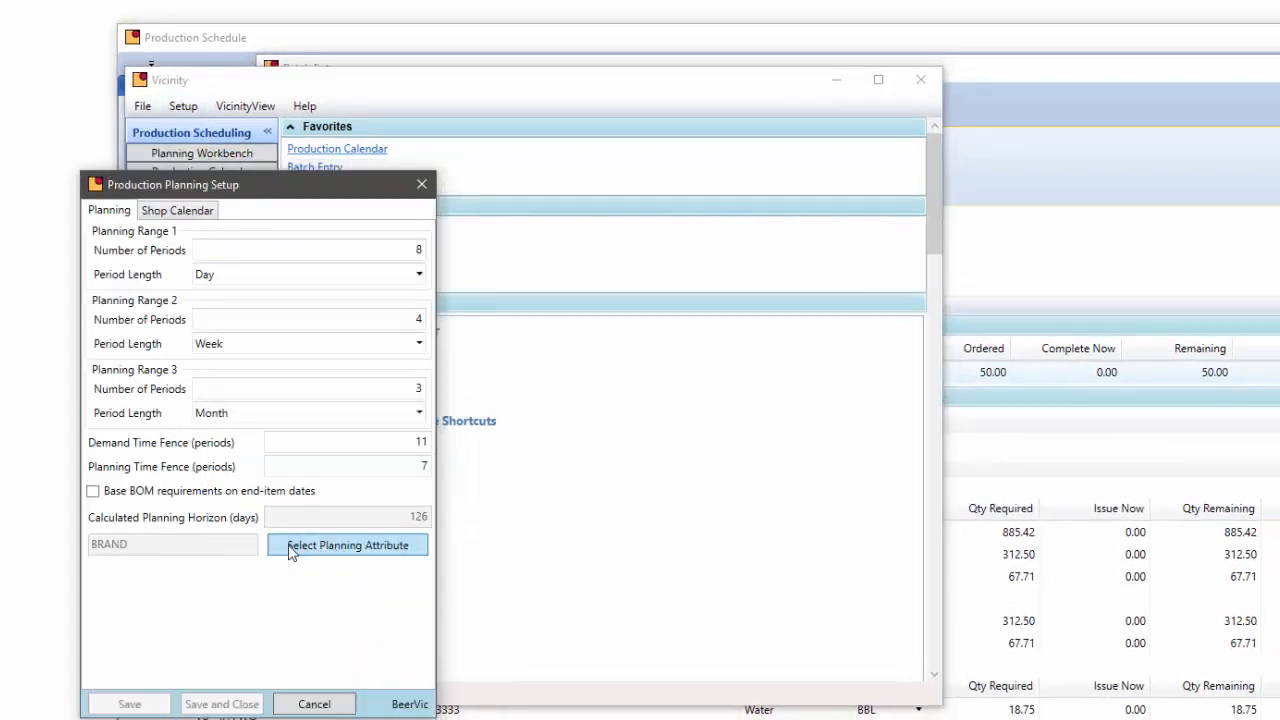
click(370, 560)
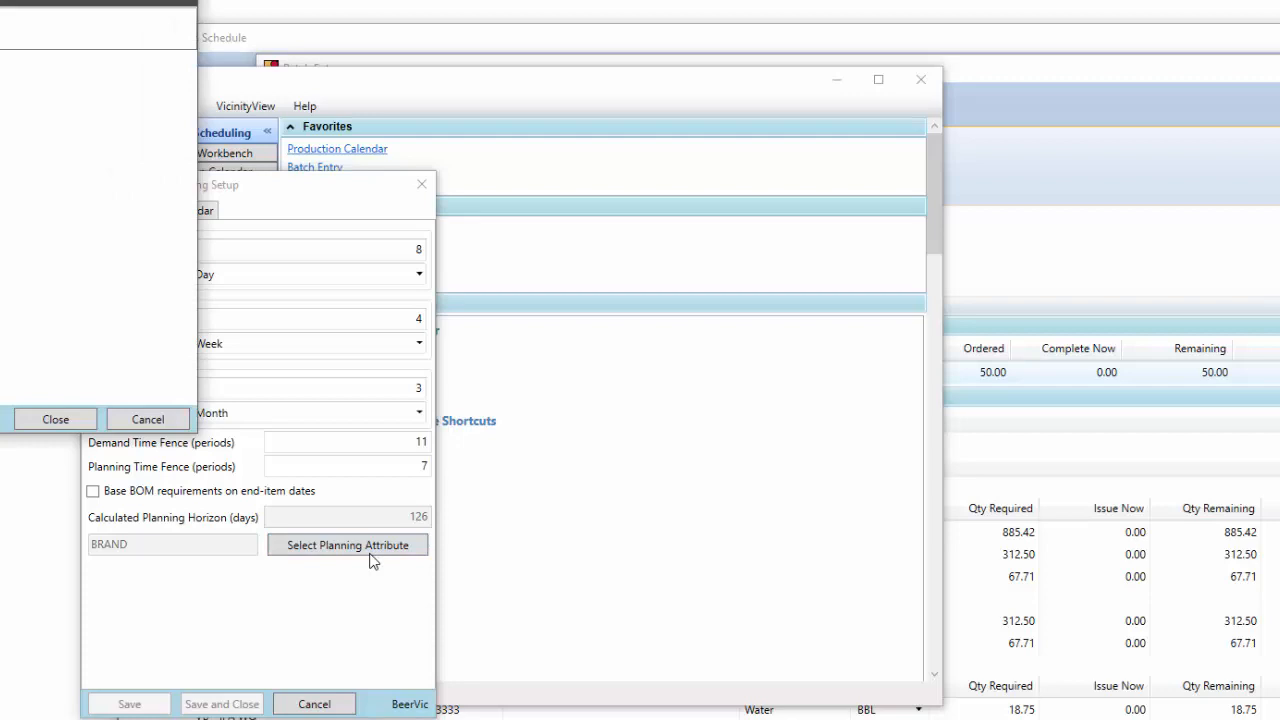
drag(94, 4, 598, 274)
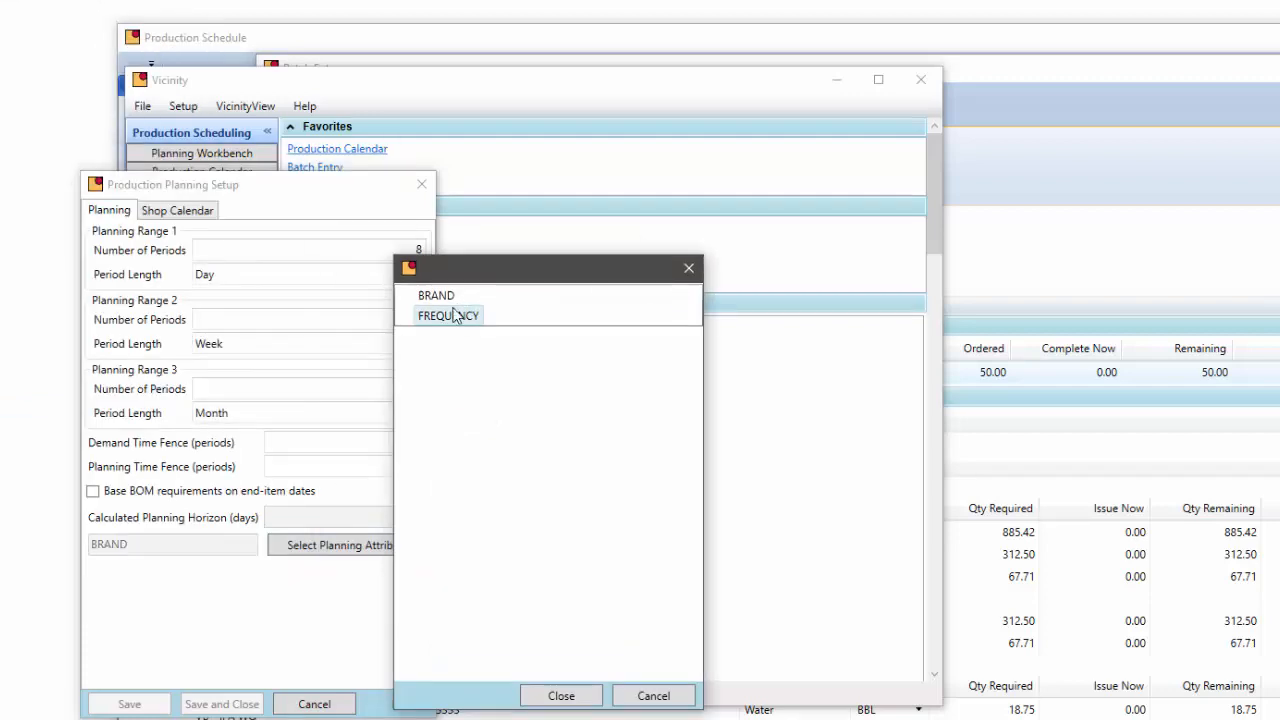
click(648, 705)
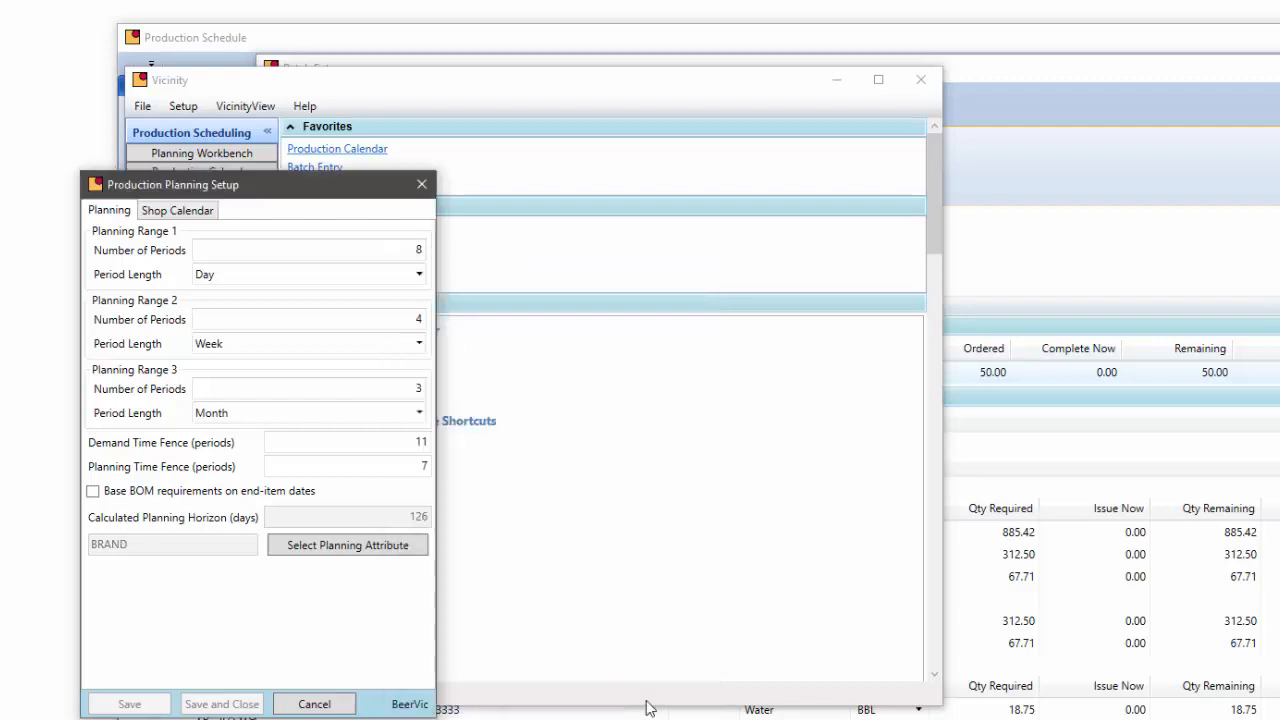
click(418, 190)
Close the Batch Entry window and collapse the IPA brand group in the production schedule
click(990, 140)
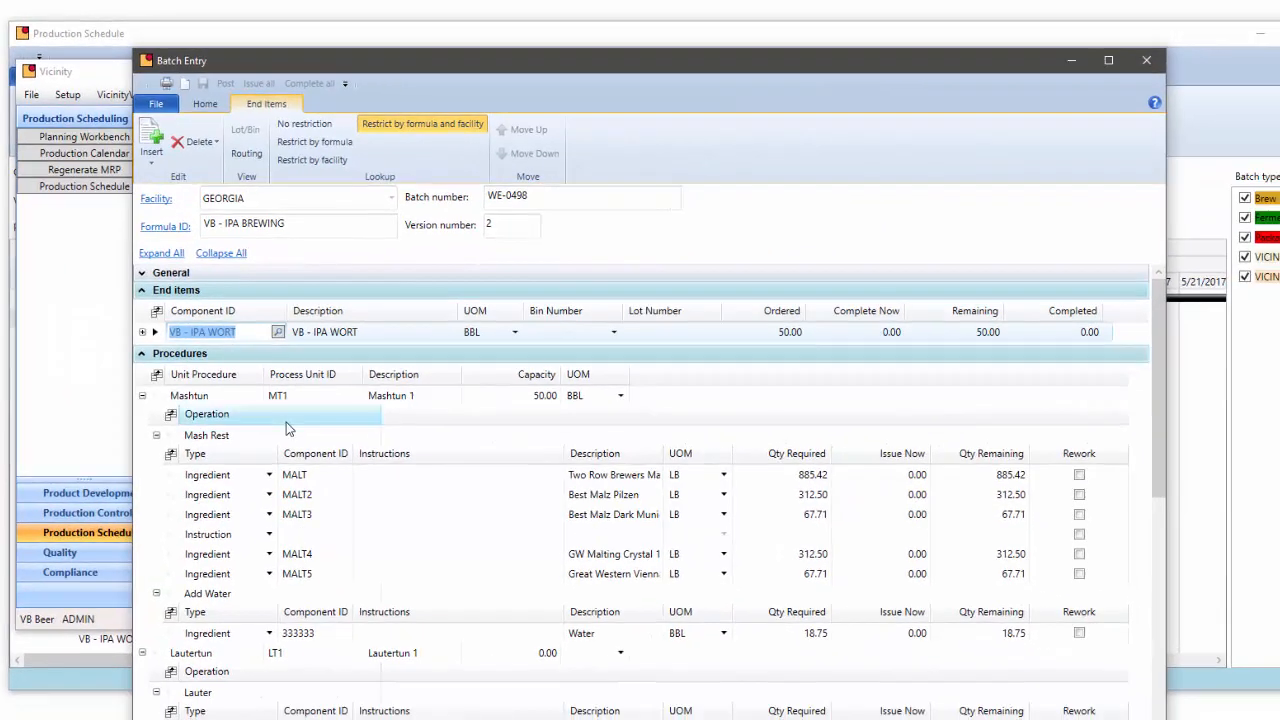
click(1147, 61)
click(1117, 49)
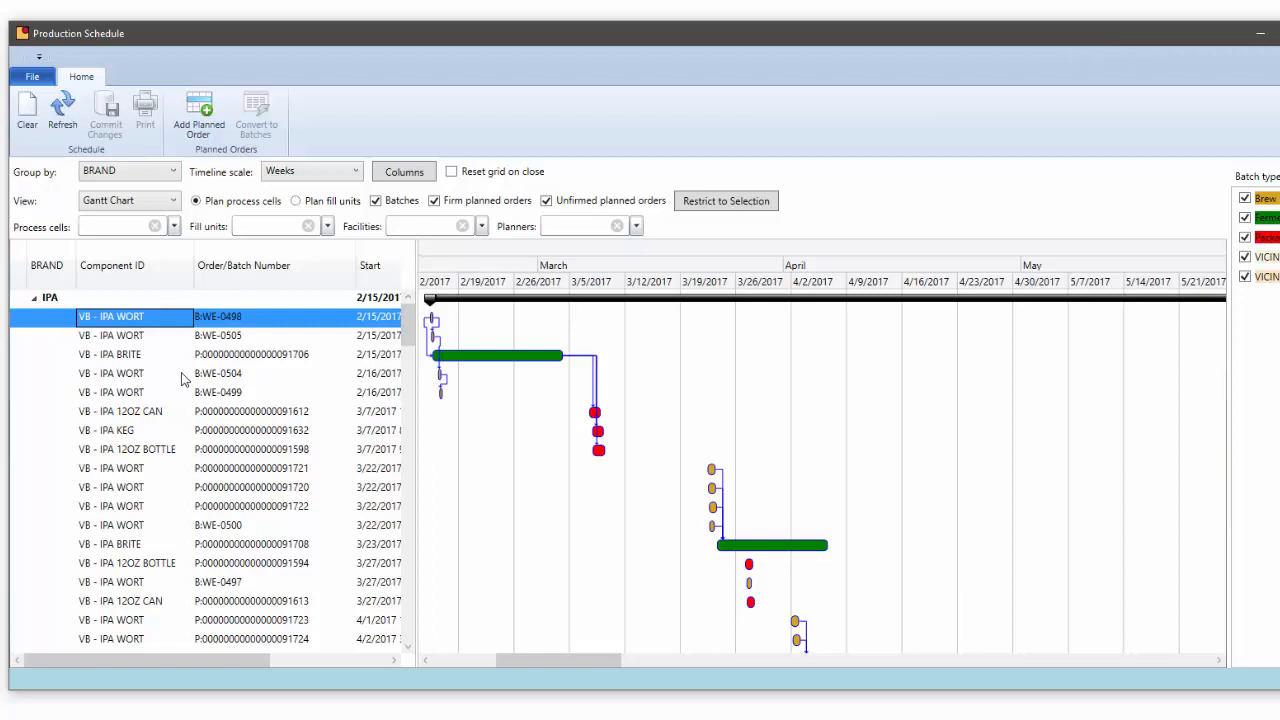
click(36, 300)
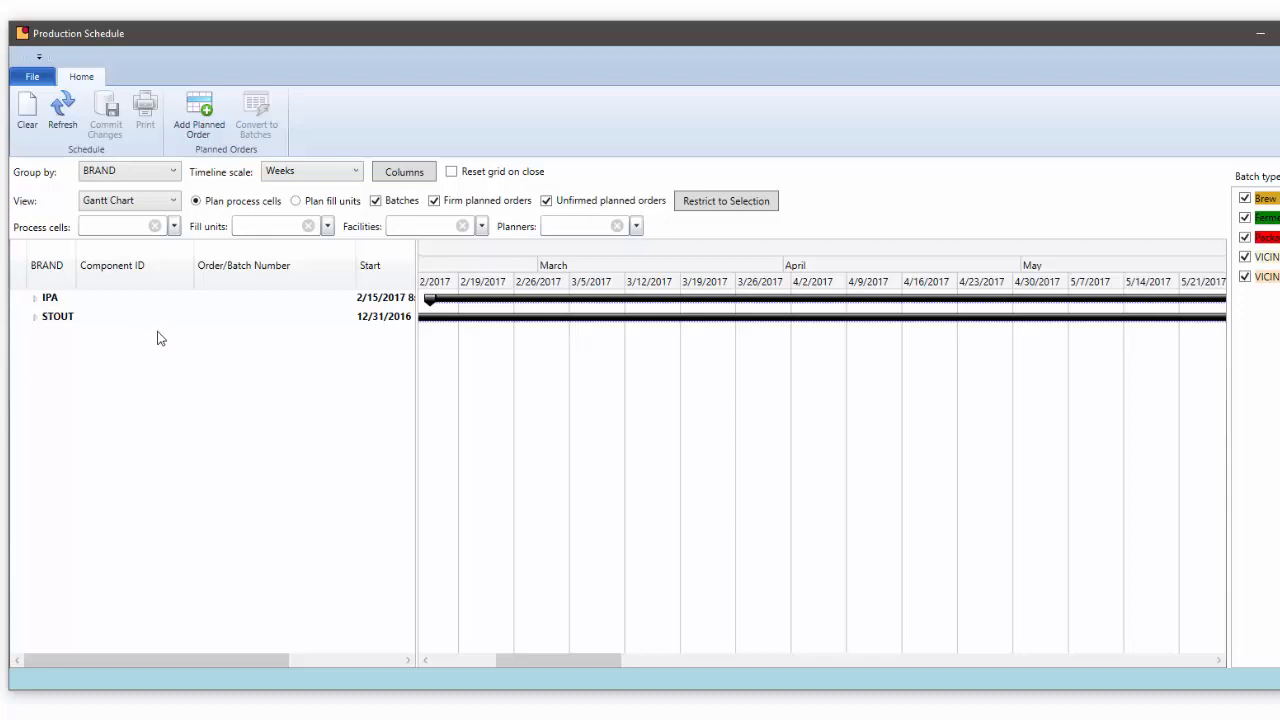
Group the production schedule by Resource and collapse the BREWHOUSE process cell
click(148, 177)
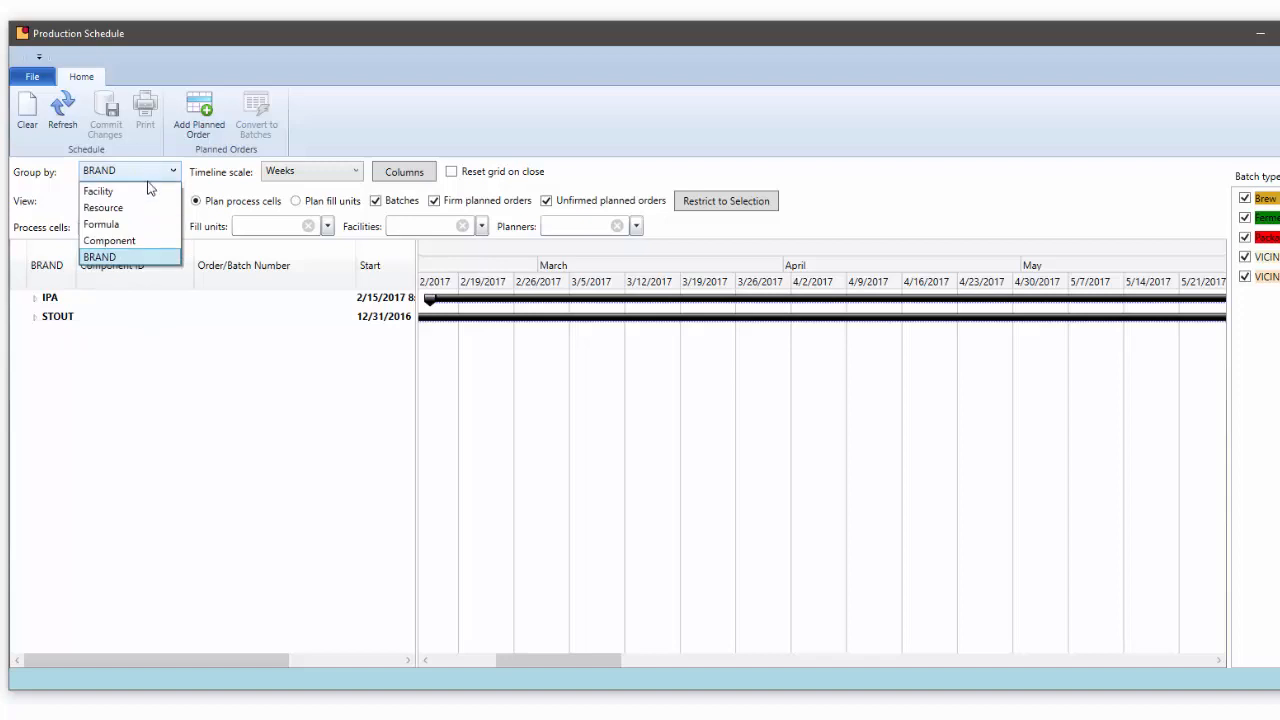
click(139, 208)
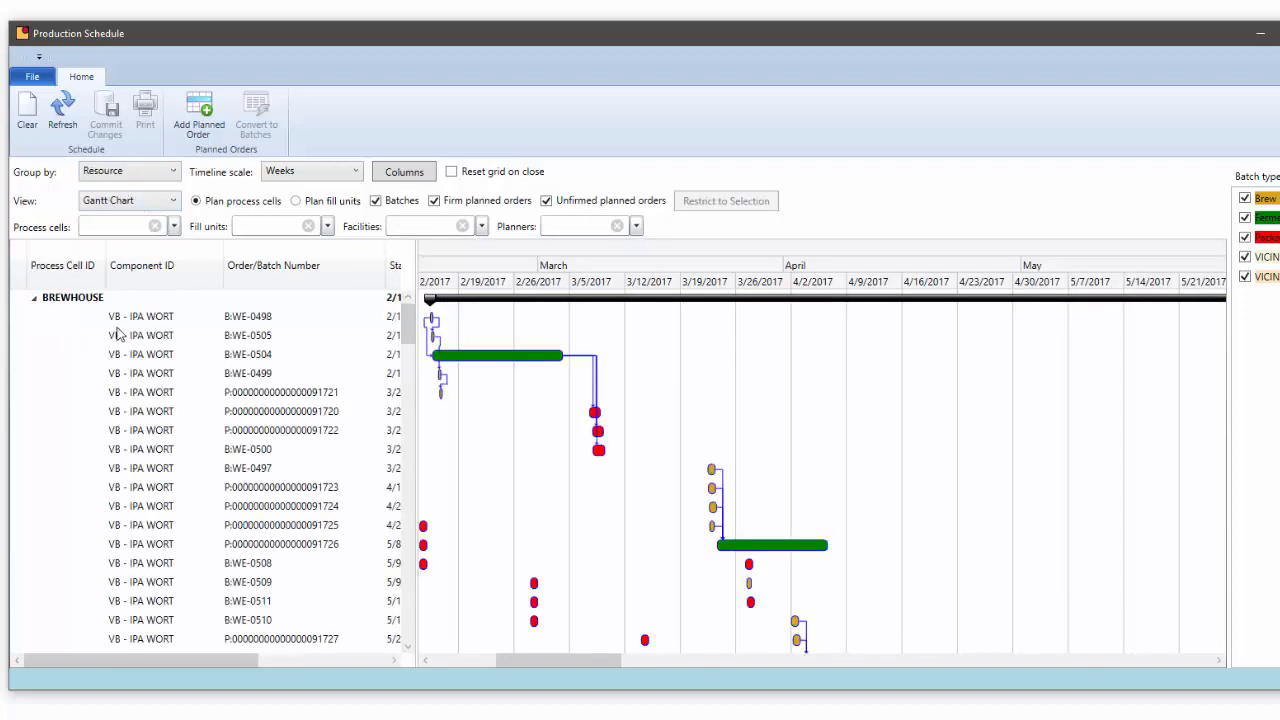
click(35, 300)
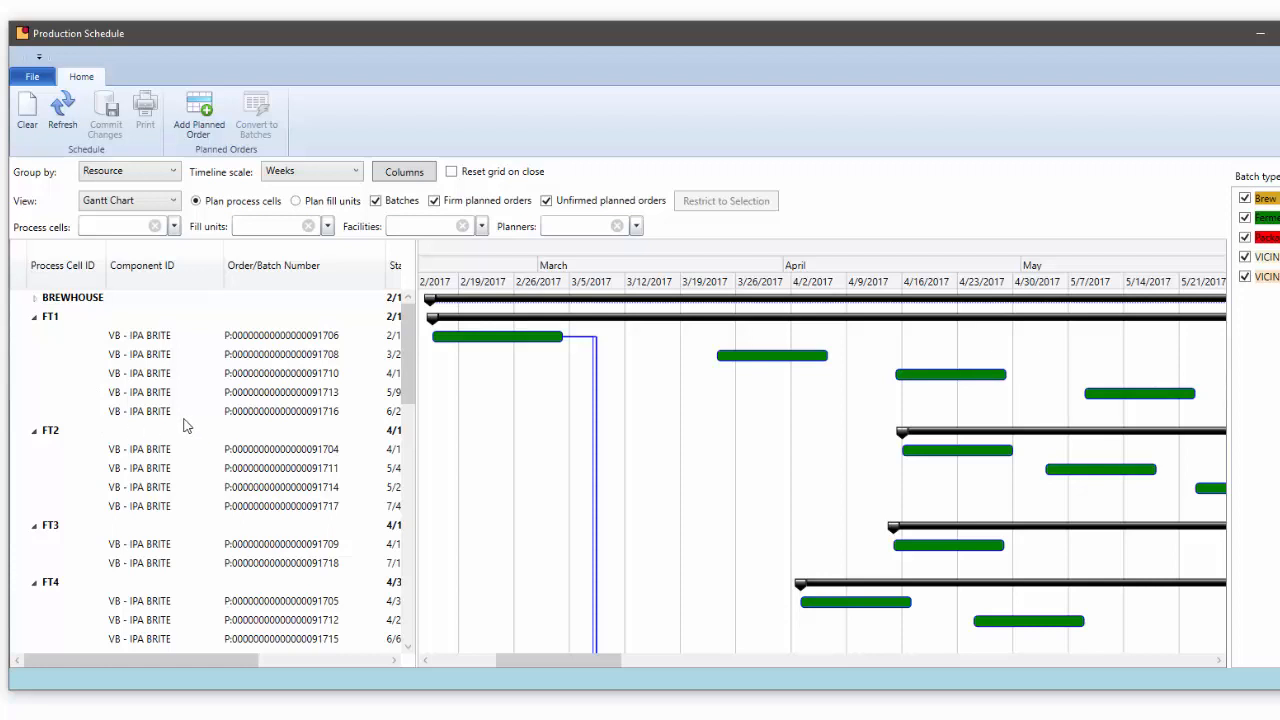
Move the first VB - IPA BRITE planned order from process cell FT1 to FT2
click(496, 344)
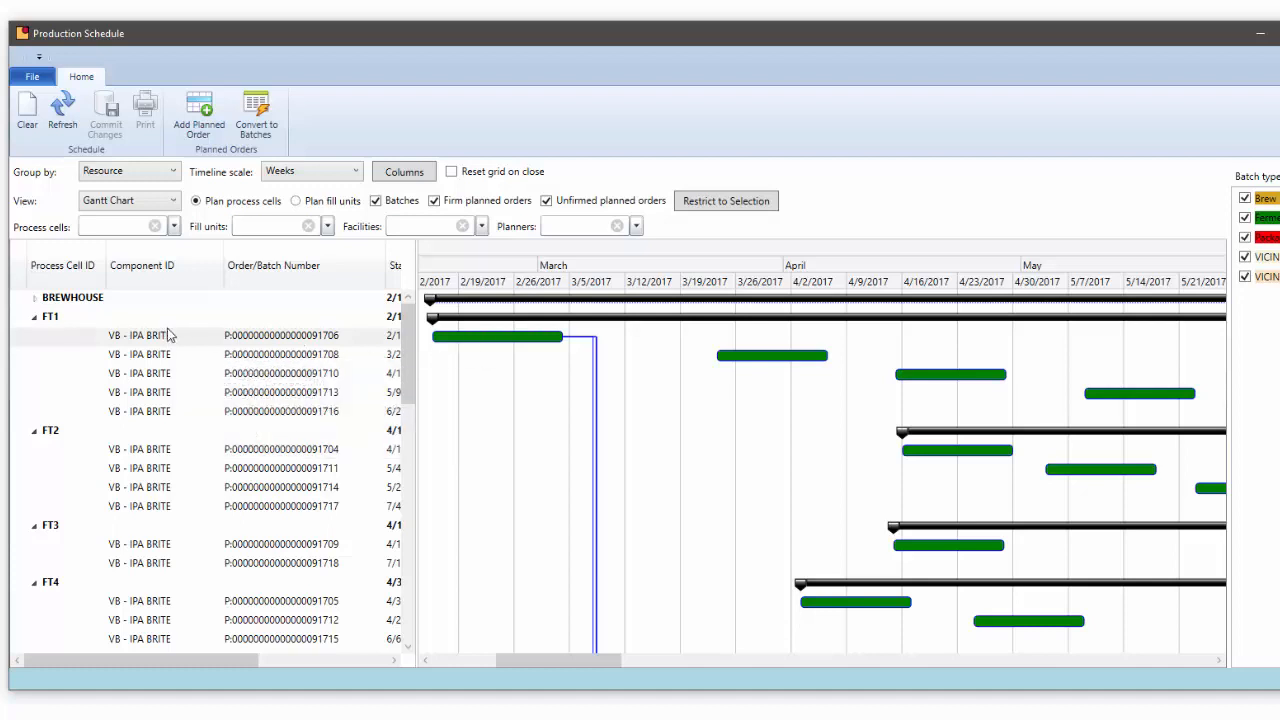
click(200, 337)
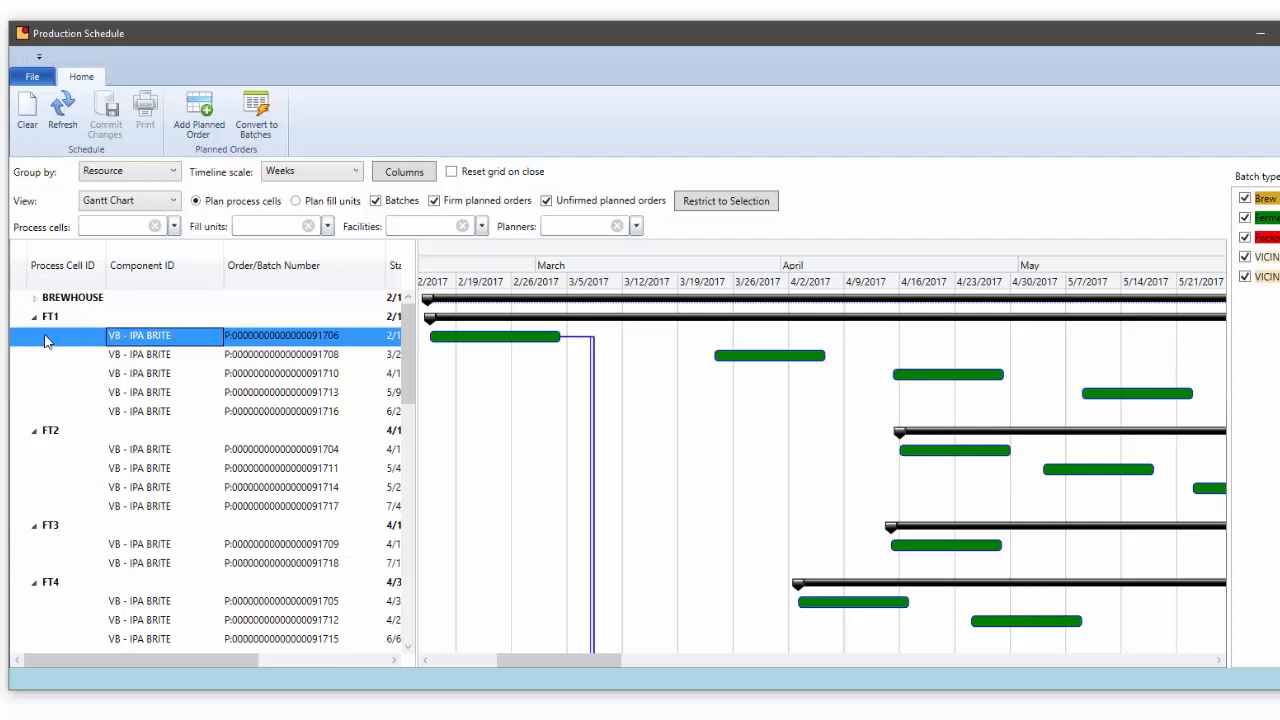
click(16, 340)
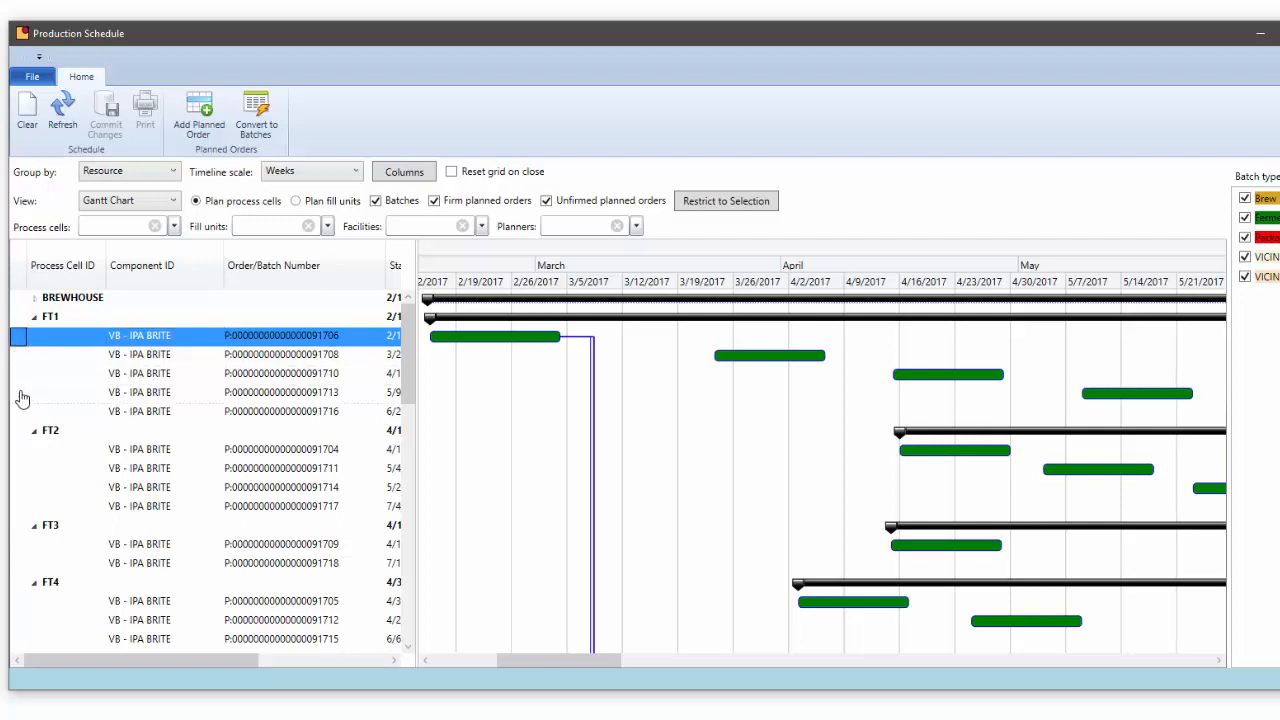
drag(16, 443, 15, 444)
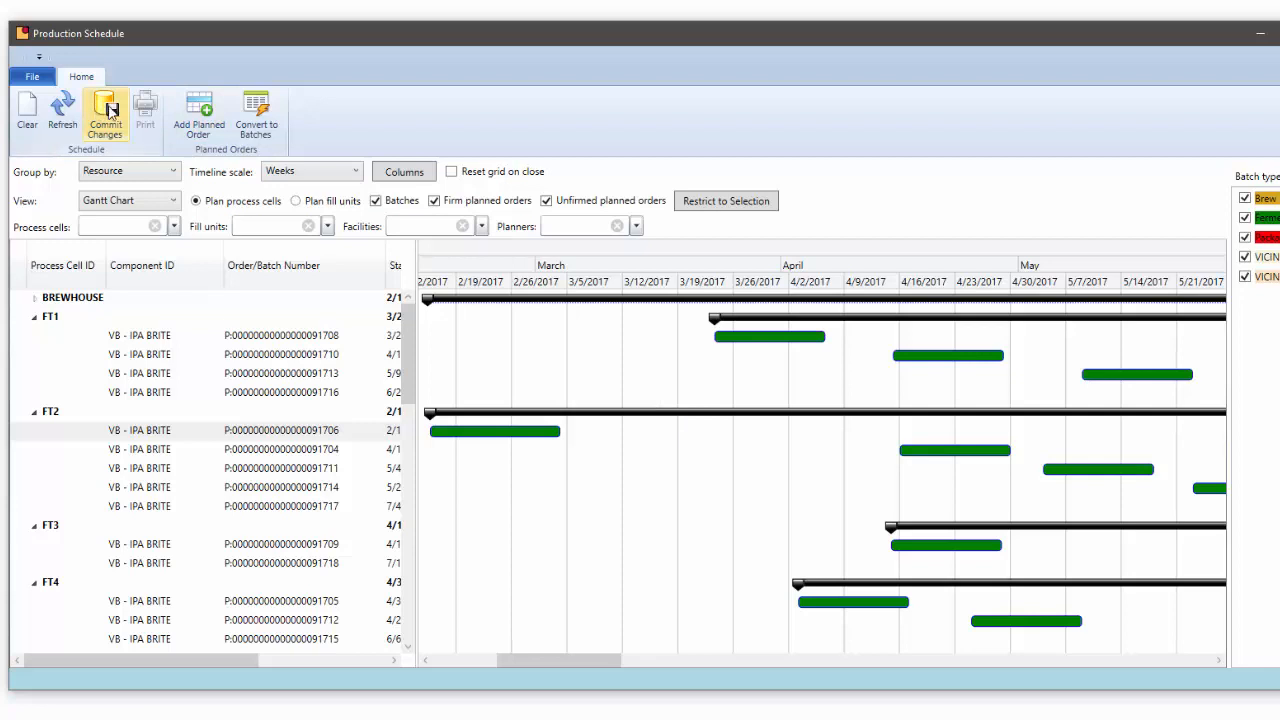
Clear the schedule without saving the process cell change and reload it
click(27, 108)
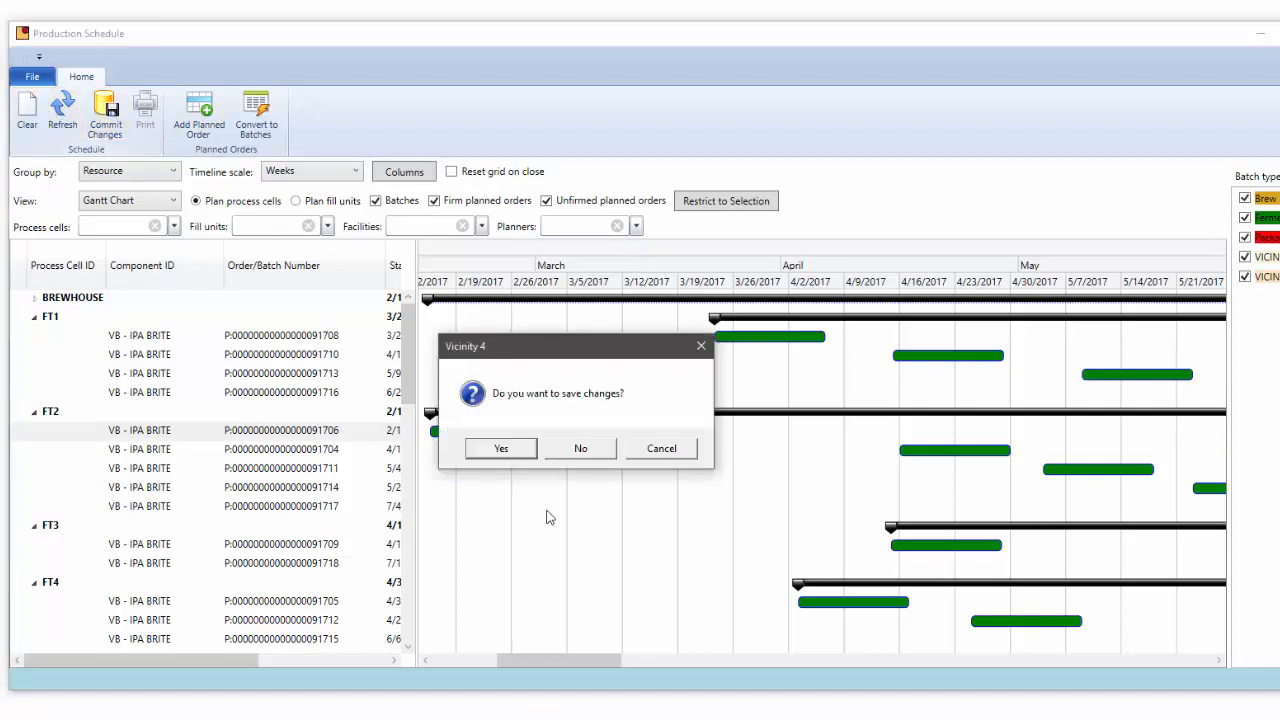
click(589, 451)
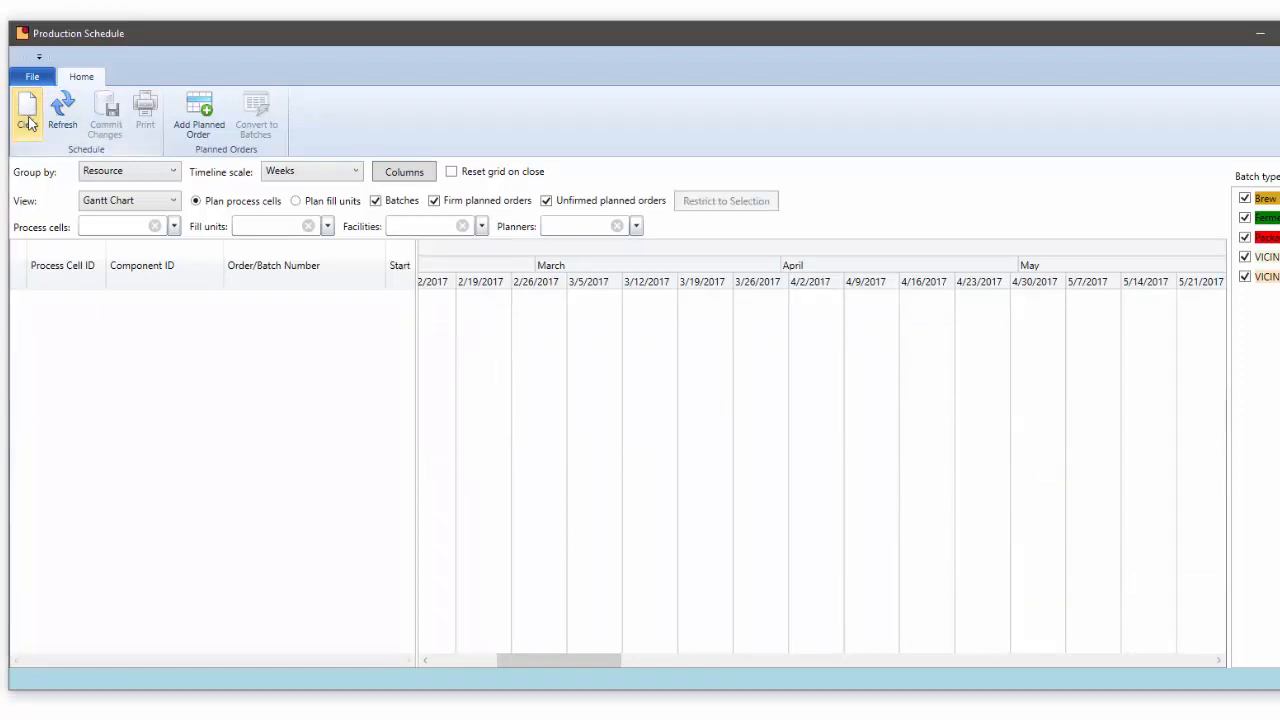
click(62, 110)
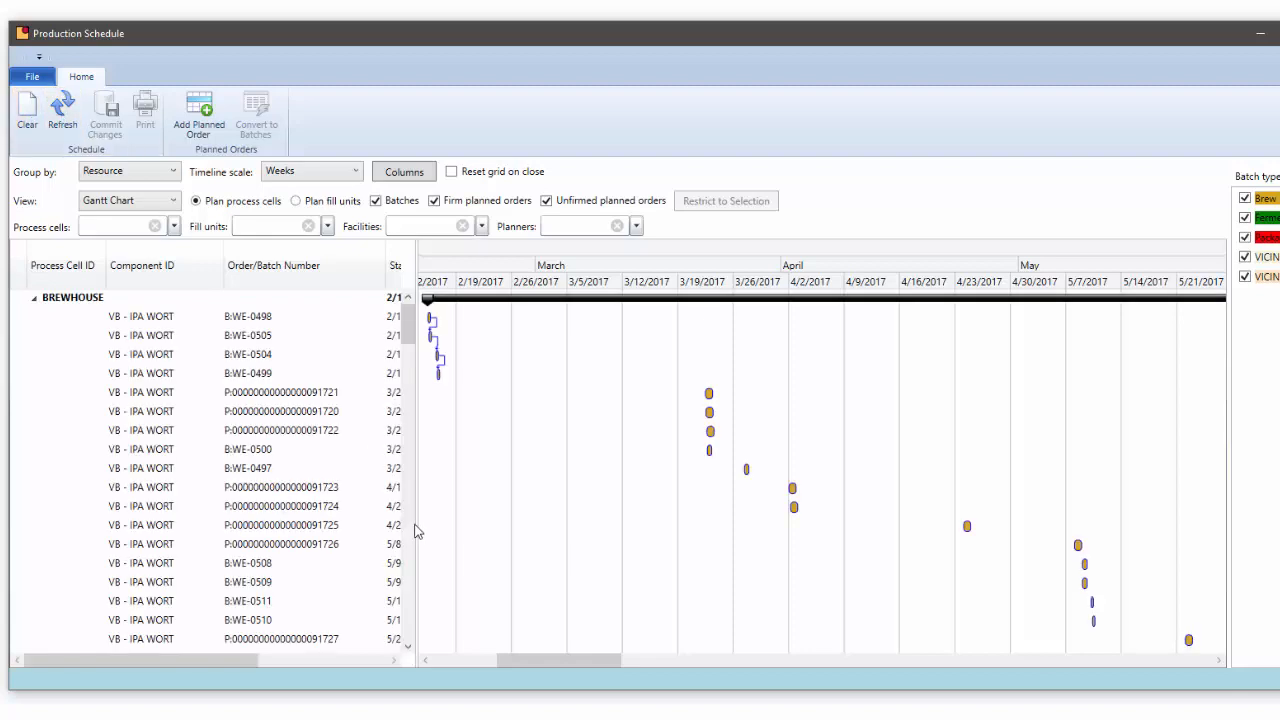
drag(558, 660, 534, 664)
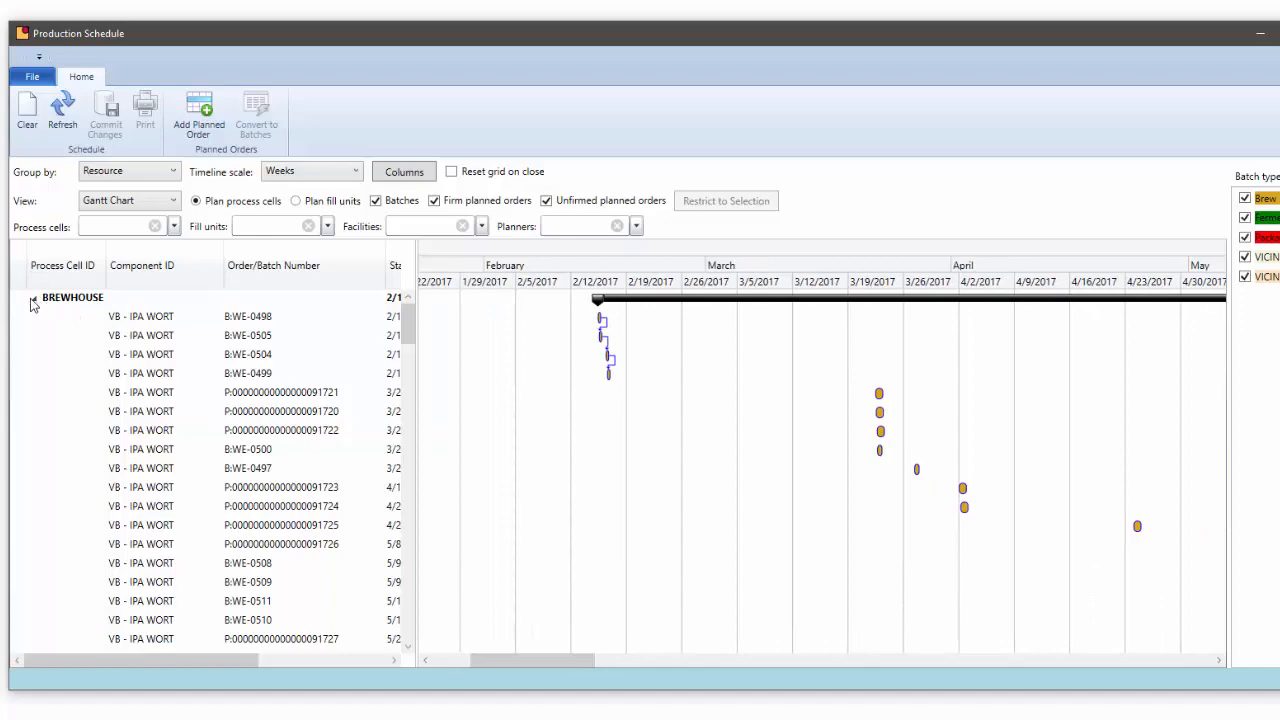